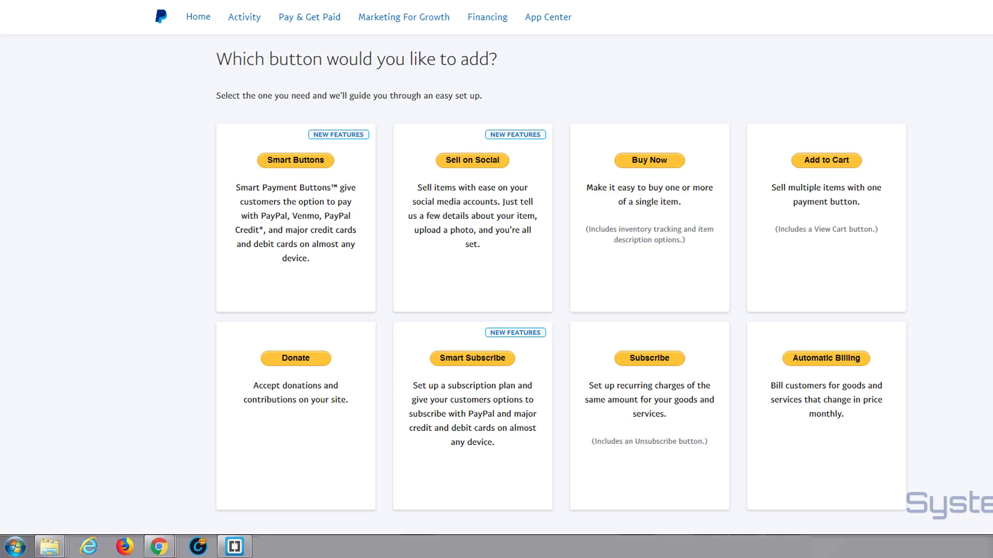
left_click(312, 21)
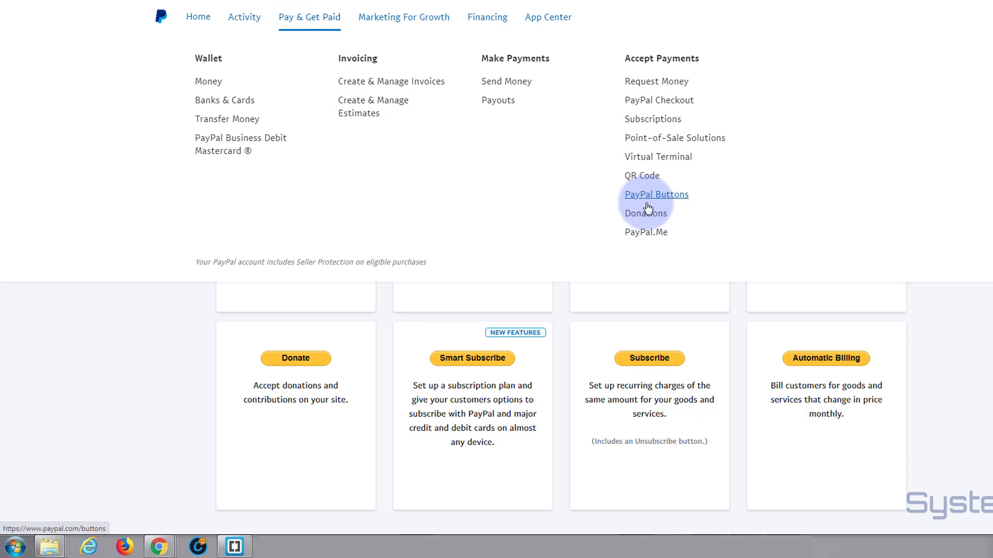
left_click(676, 200)
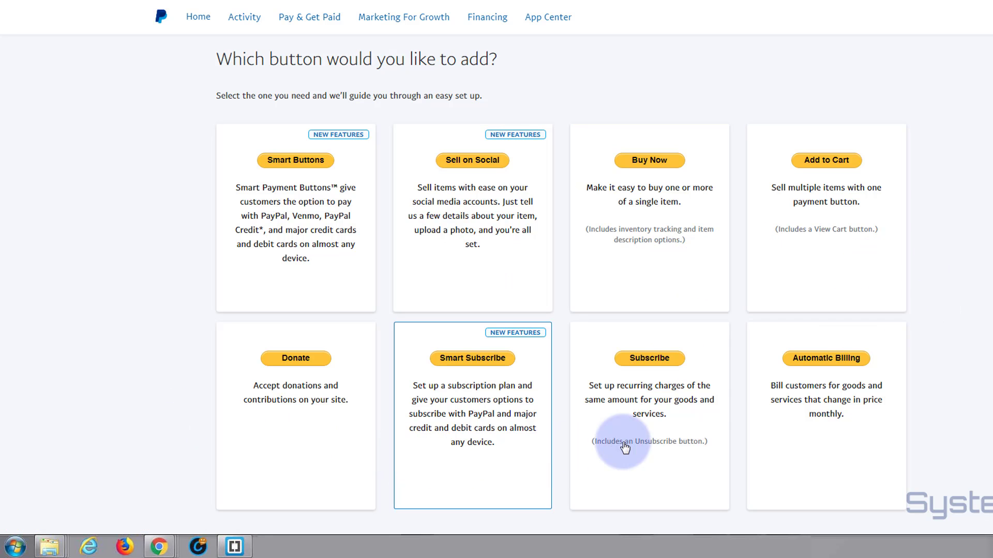
Start a new PayPal smart payment button and keep its type as Fixed price.
left_click(274, 158)
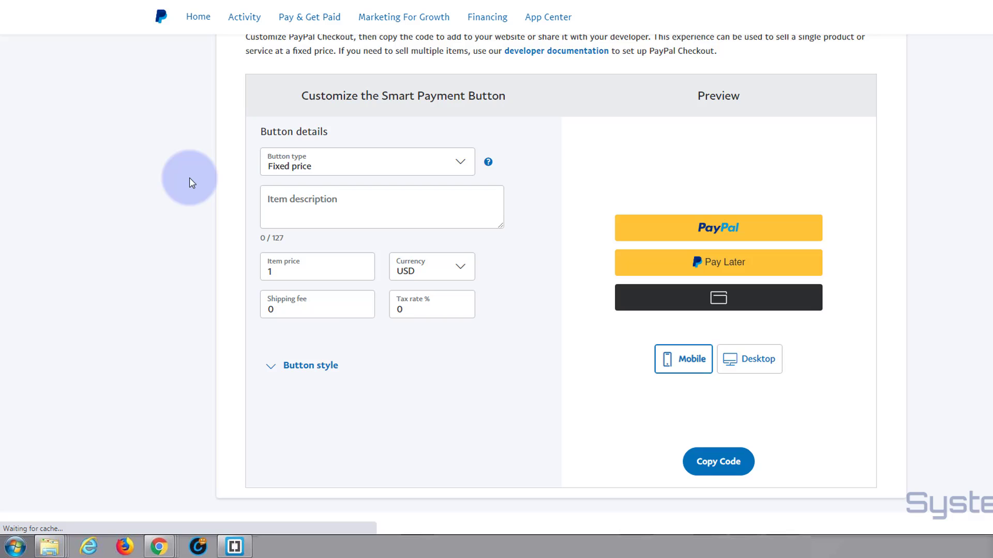
left_click(460, 165)
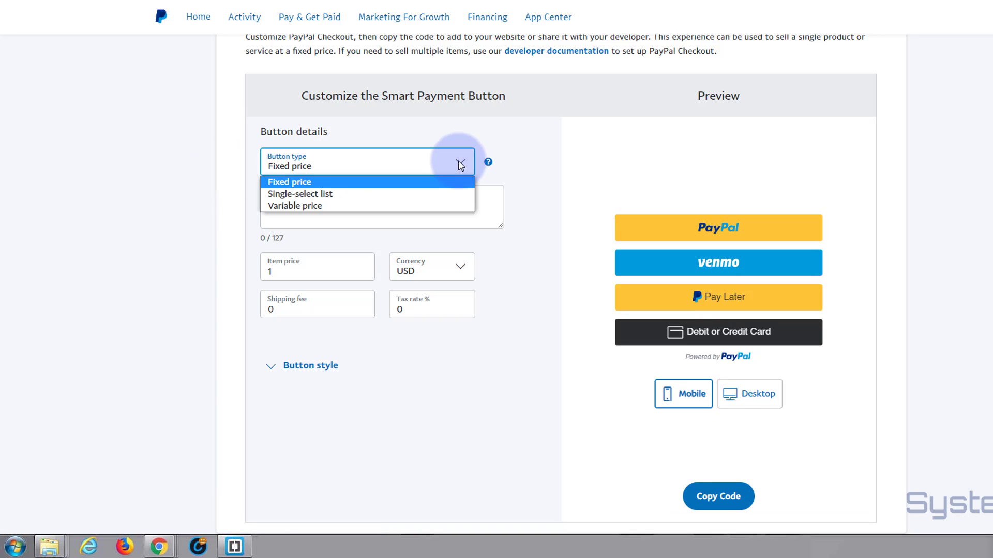
left_click(386, 165)
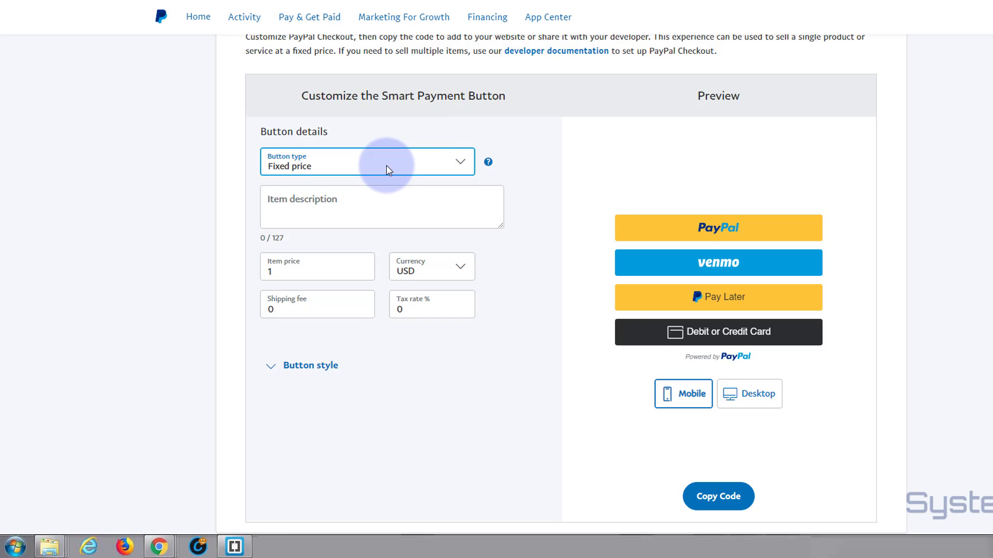
Enter 'Striped Dress' as the item description and select the item price to replace it with 10.
left_click(270, 201)
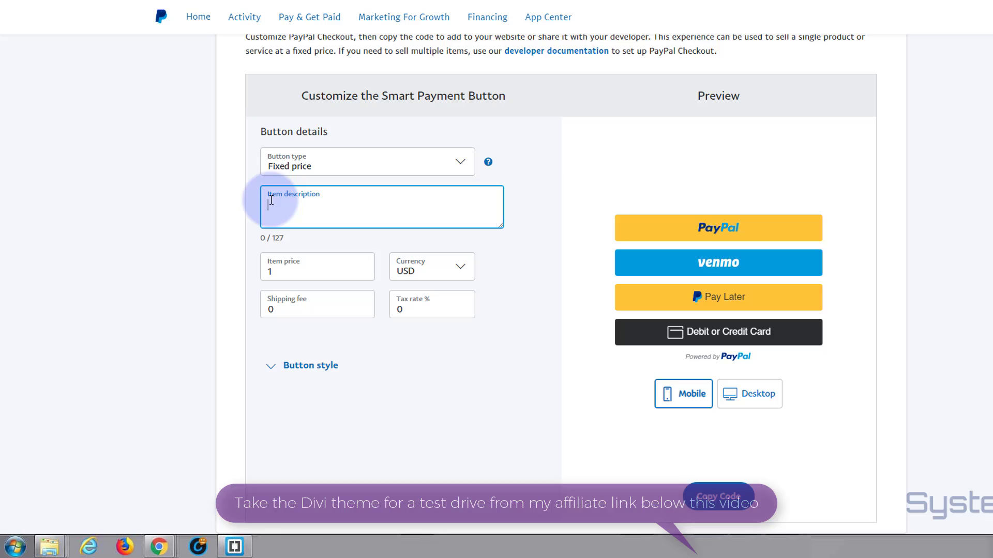
type("Stri")
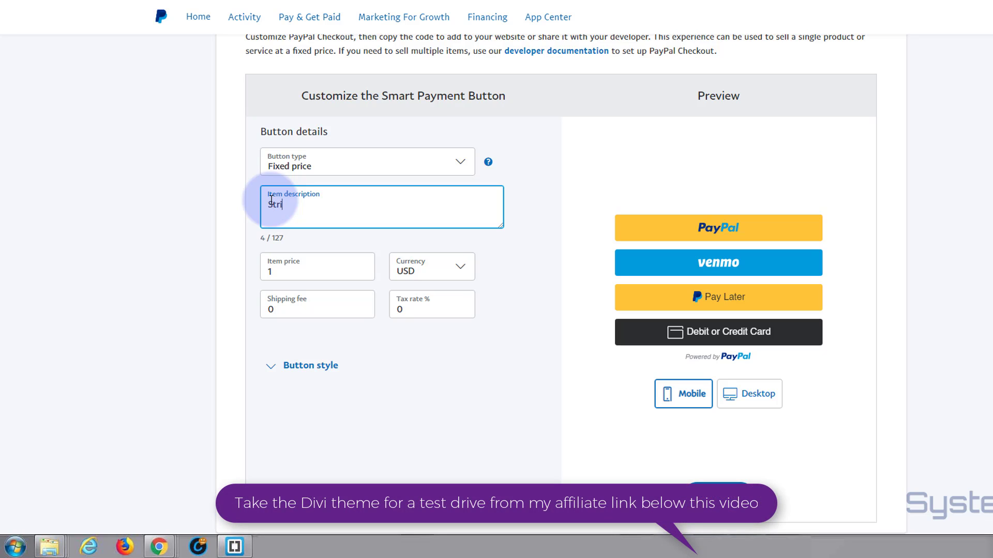
type("ped Dress")
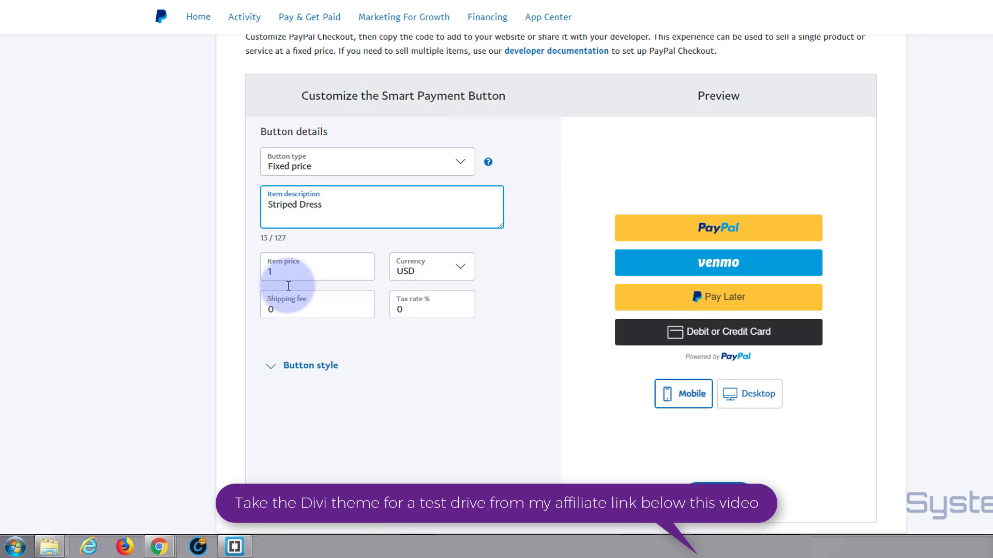
left_click(269, 272)
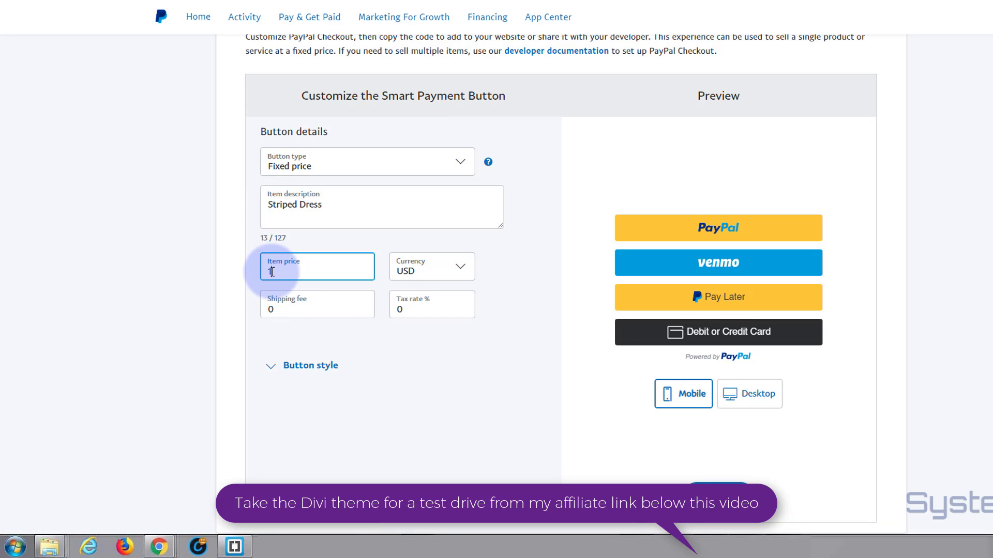
left_click_drag(270, 272, 255, 275)
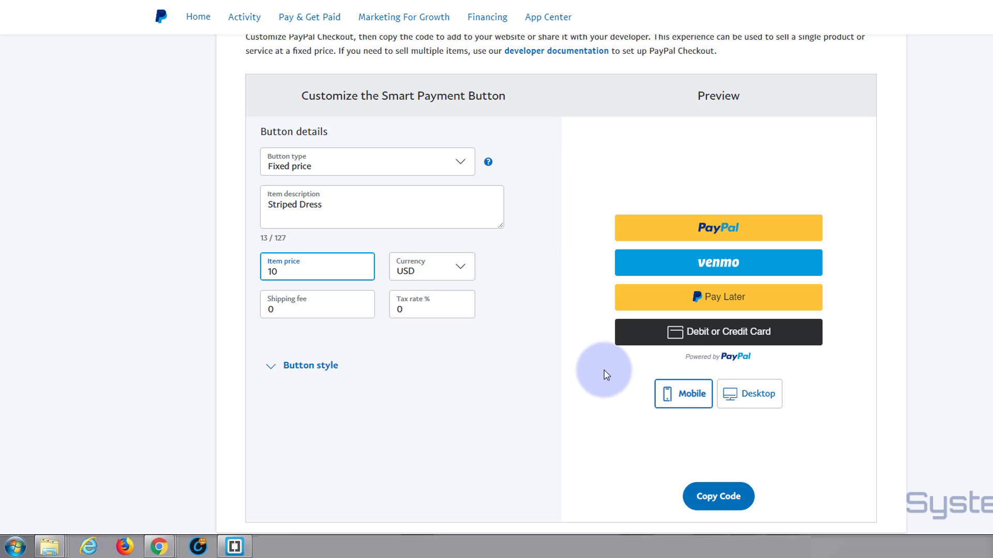
Expand the Button style options and set the button shape to Pill.
scroll(605, 370, "down", 1)
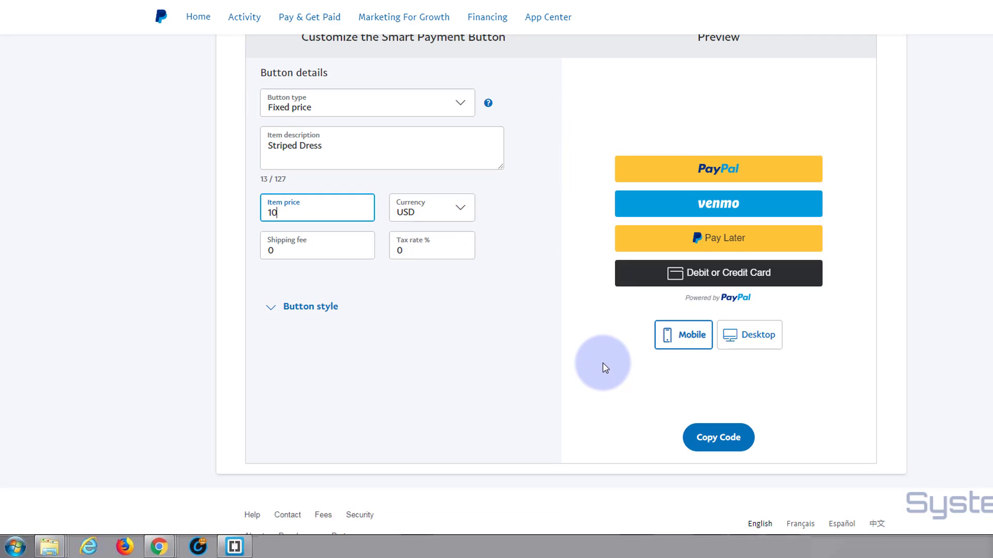
left_click(269, 309)
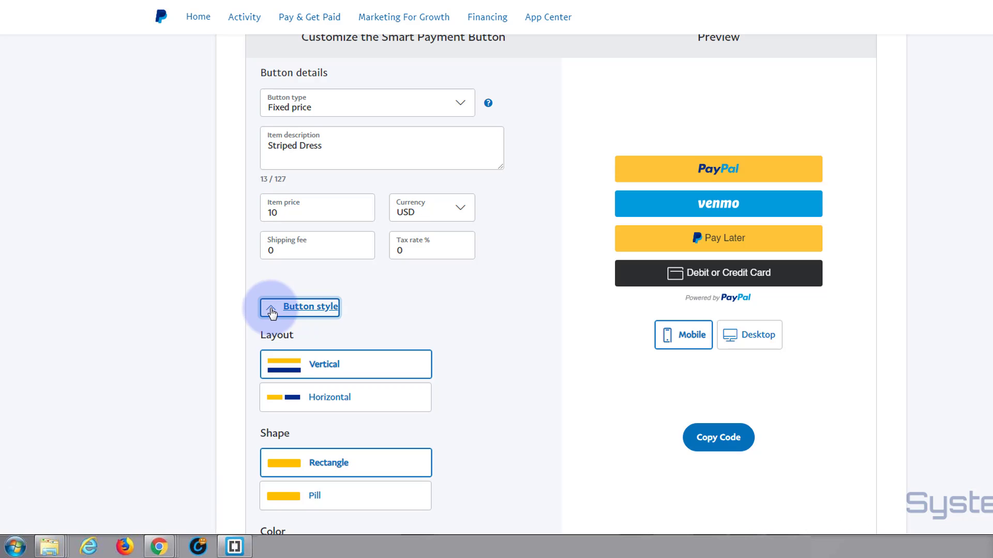
scroll(215, 313, "down", 3)
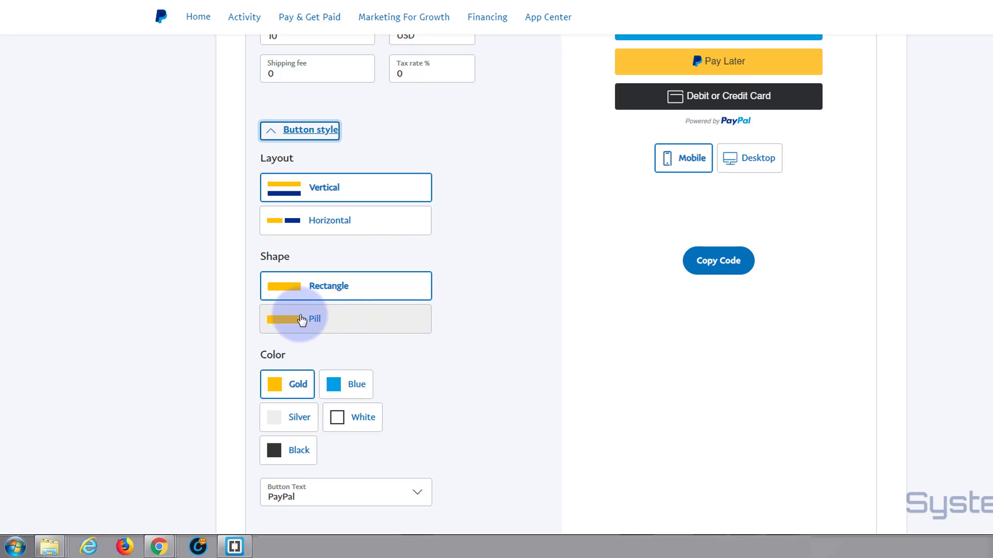
left_click(348, 323)
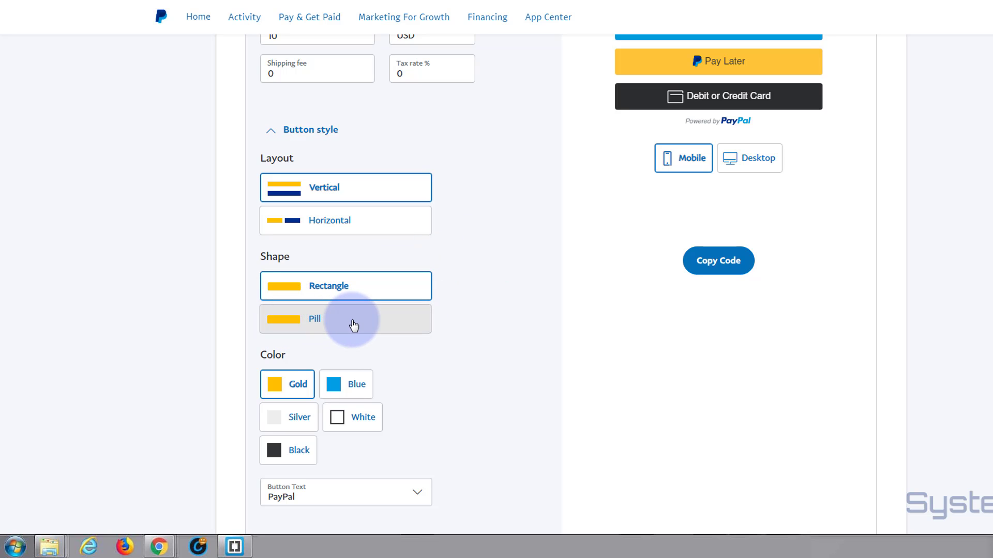
scroll(603, 338, "up", 5)
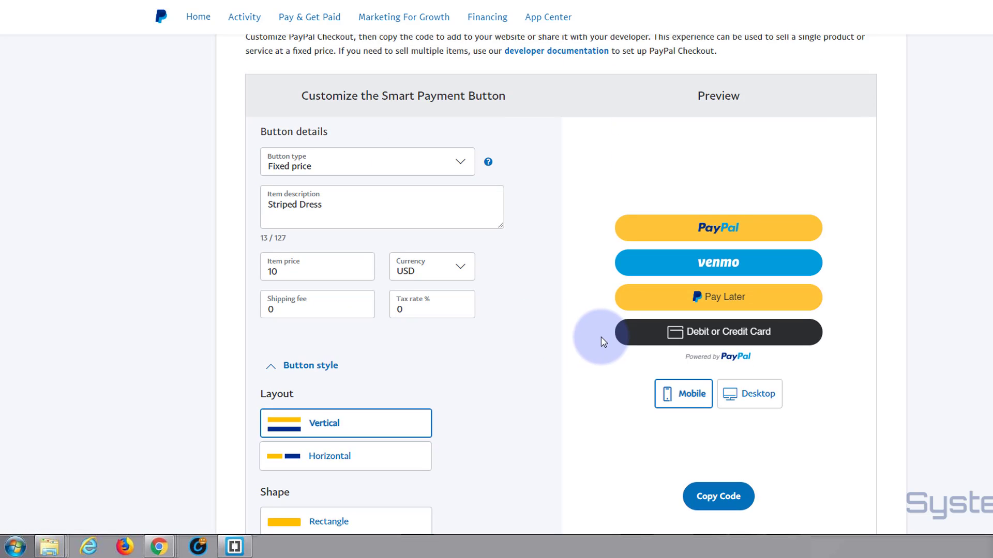
scroll(590, 334, "down", 2)
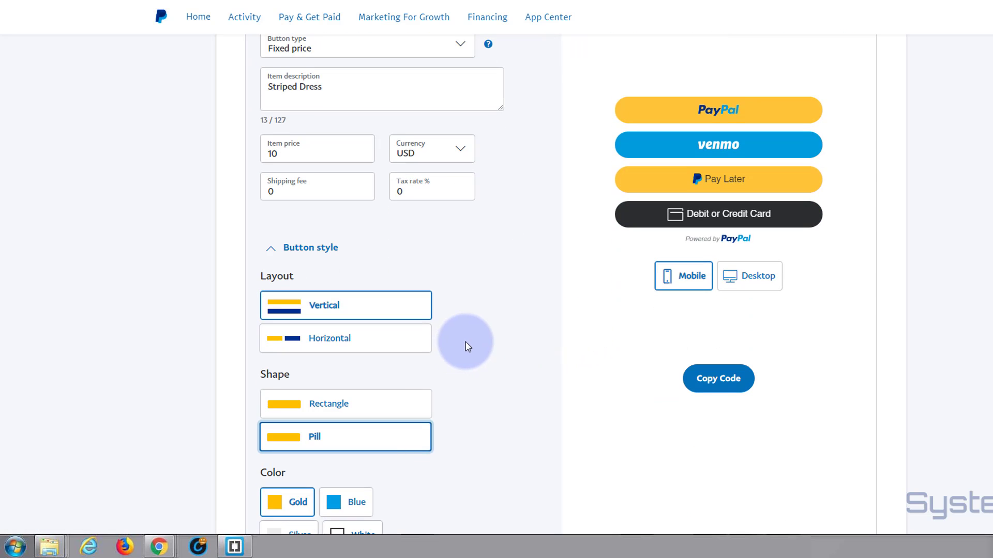
scroll(470, 339, "down", 4)
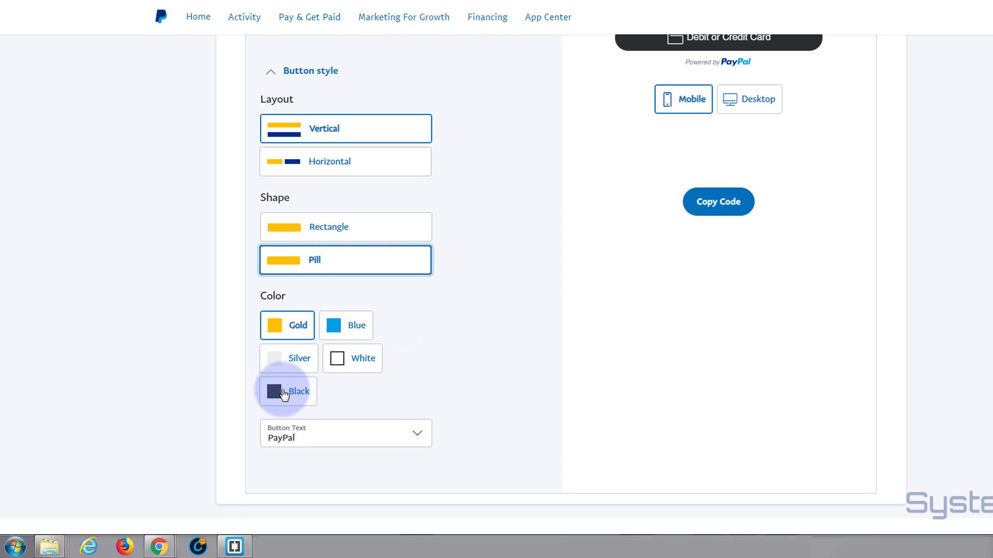
scroll(488, 361, "down", 3)
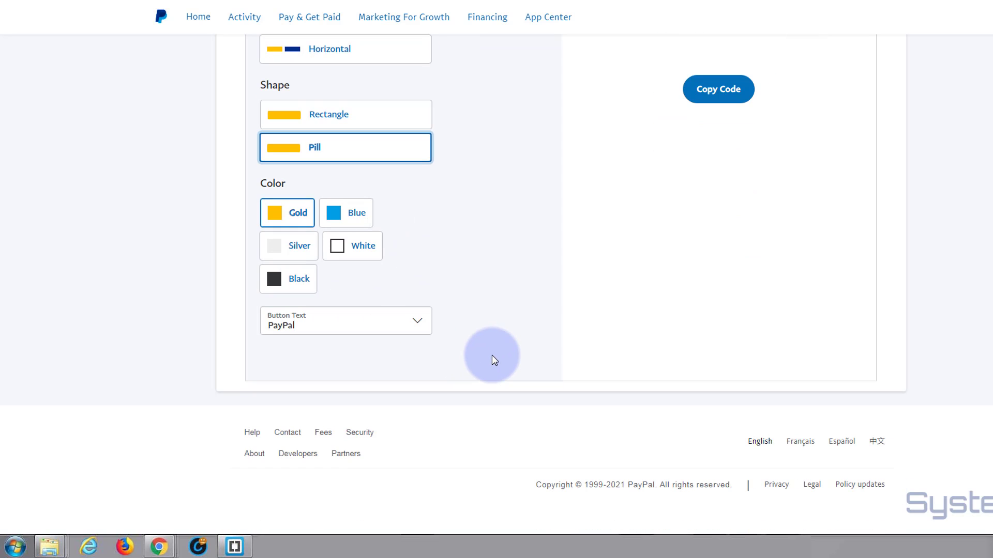
scroll(486, 360, "up", 1)
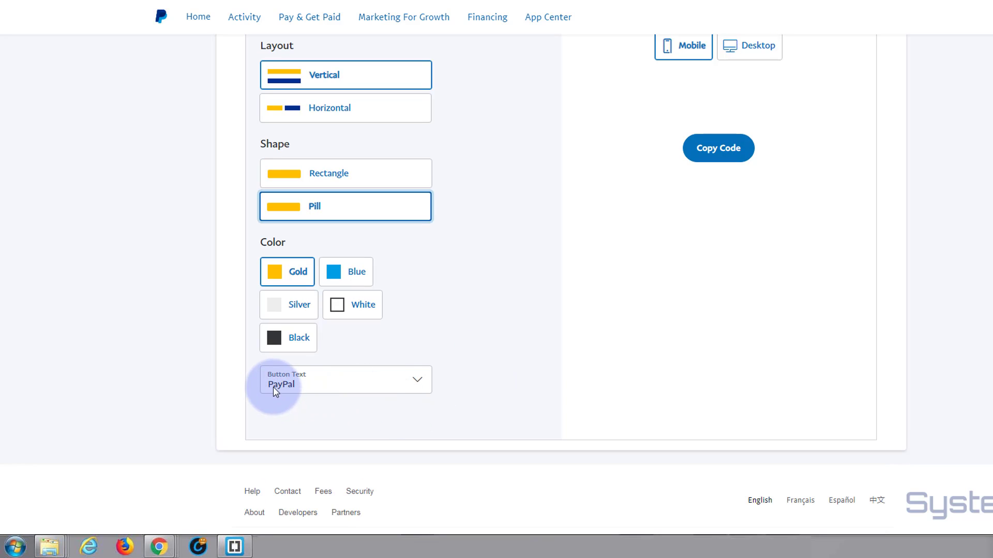
Keep 'PayPal' as the button label and copy the generated button code.
left_click(420, 384)
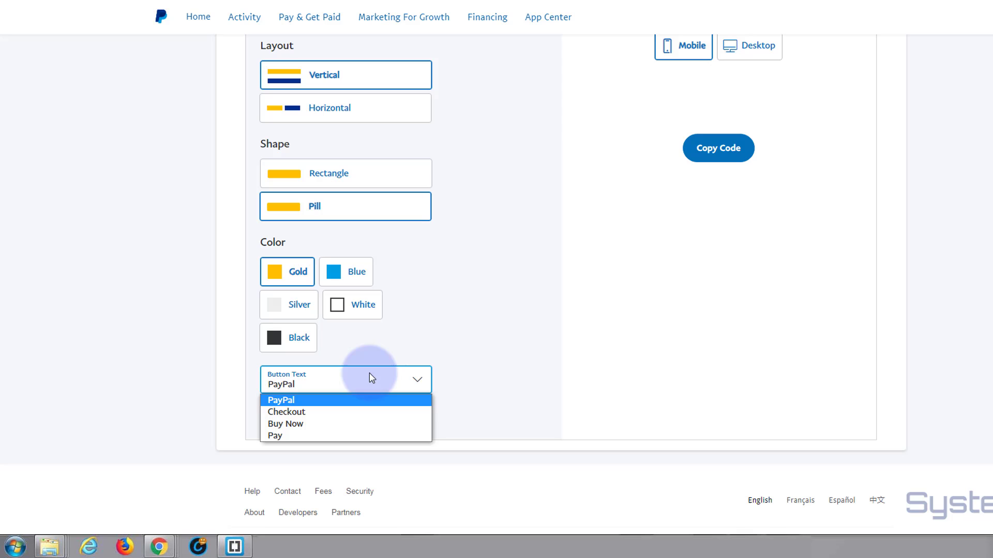
left_click(507, 339)
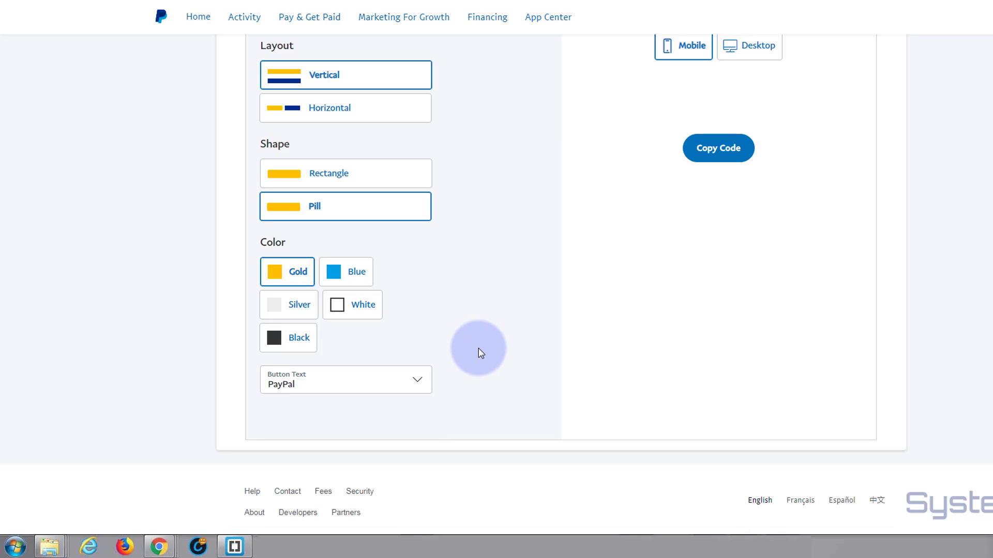
scroll(481, 352, "up", 3)
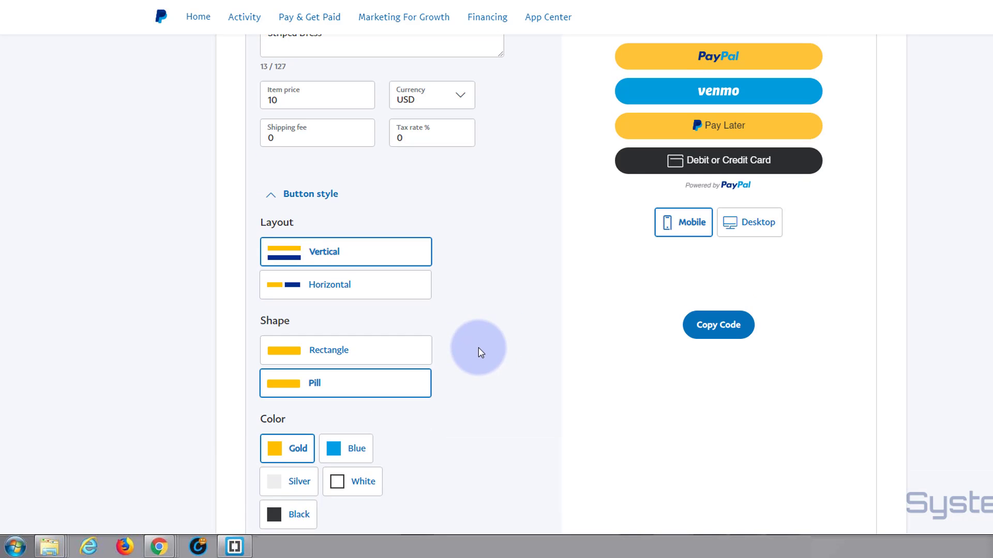
scroll(481, 353, "up", 3)
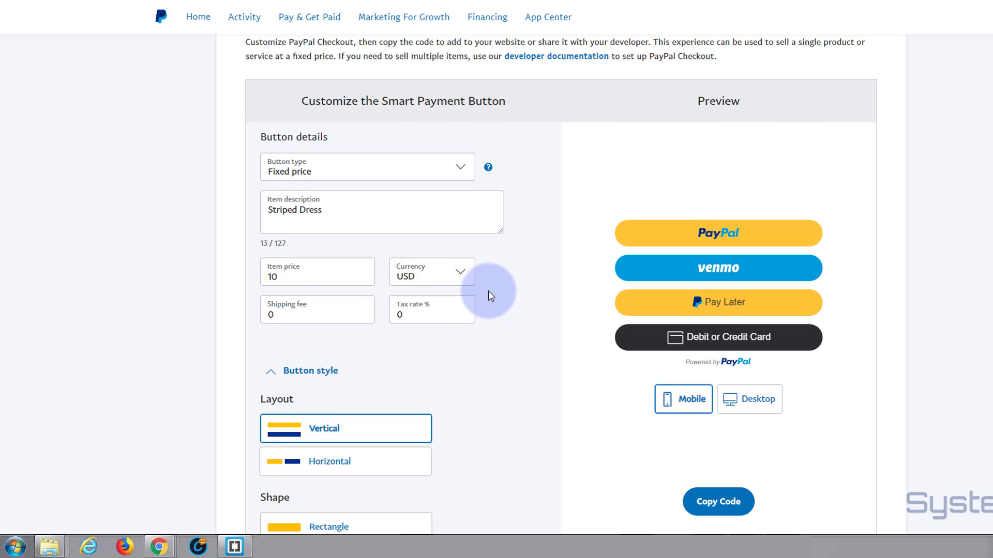
scroll(489, 291, "down", 2)
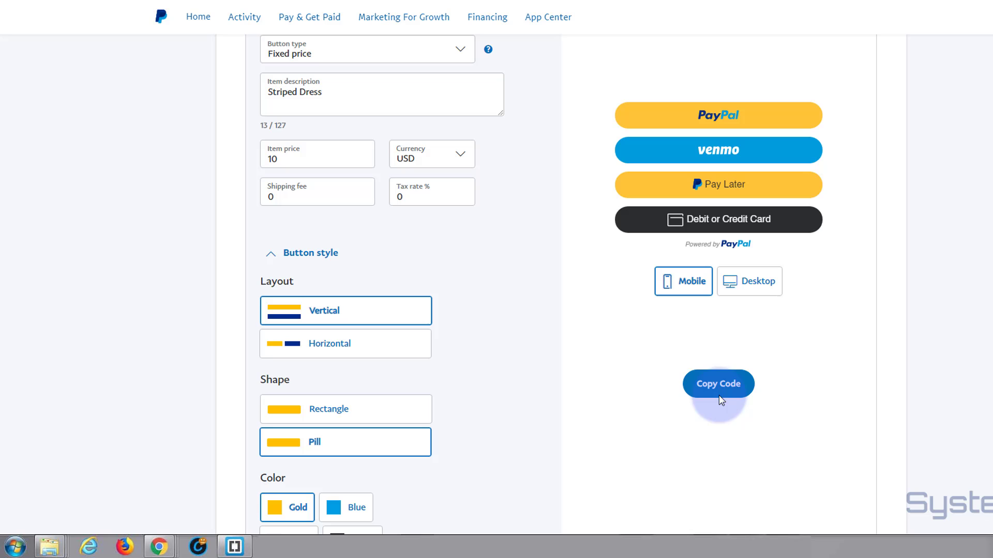
left_click(719, 387)
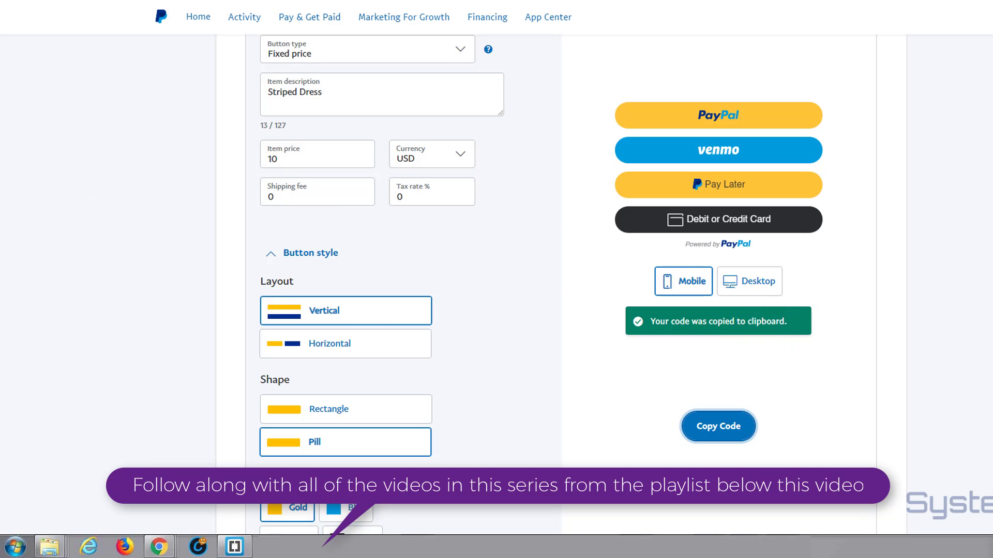
Bring the Brackets editor back and maximize it to review the PayPal button code.
key("alt+Tab")
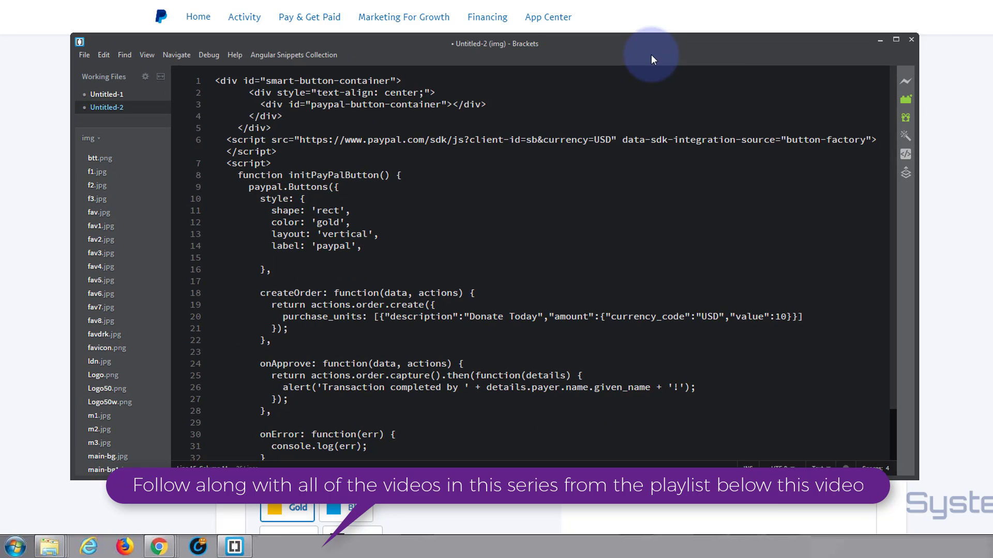
left_click(896, 40)
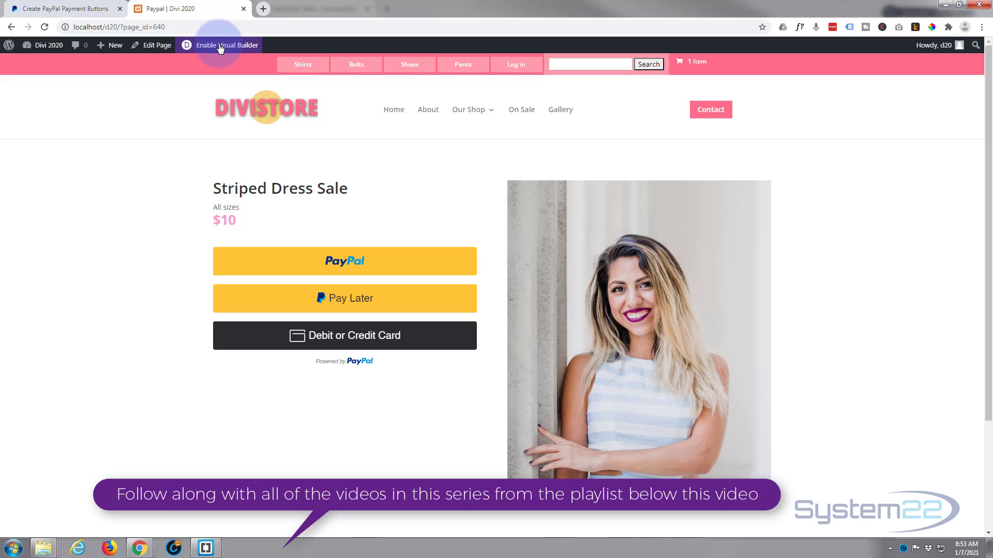
Enable the Divi Visual Builder on the Striped Dress Sale page and expand the page settings bar.
left_click(220, 46)
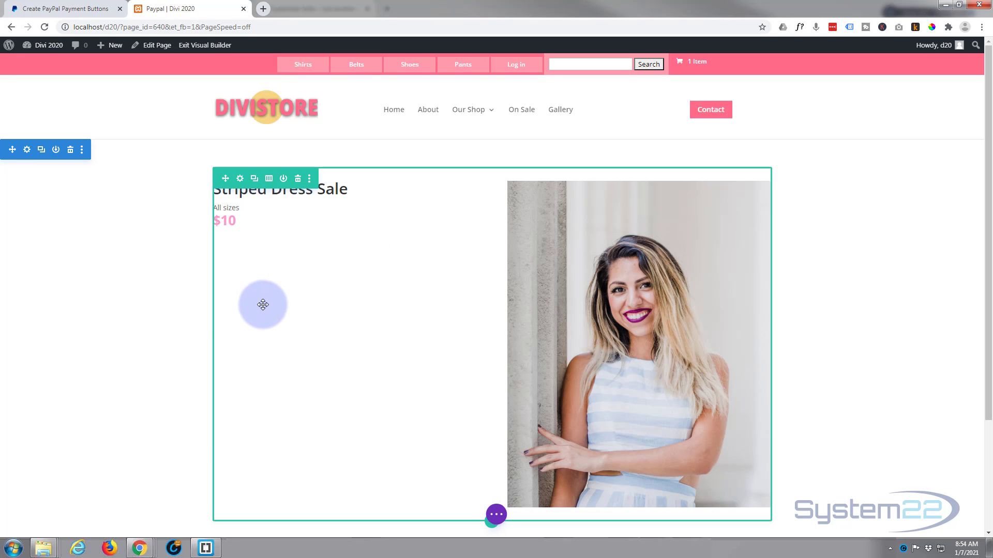
left_click(496, 515)
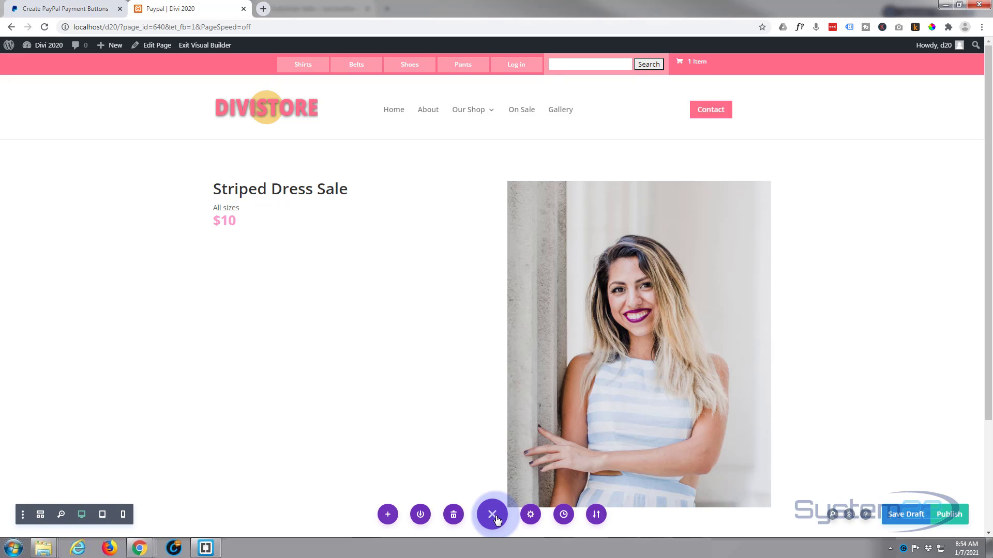
In wireframe view, delete the left-column Code module, then return to desktop preview.
left_click(41, 515)
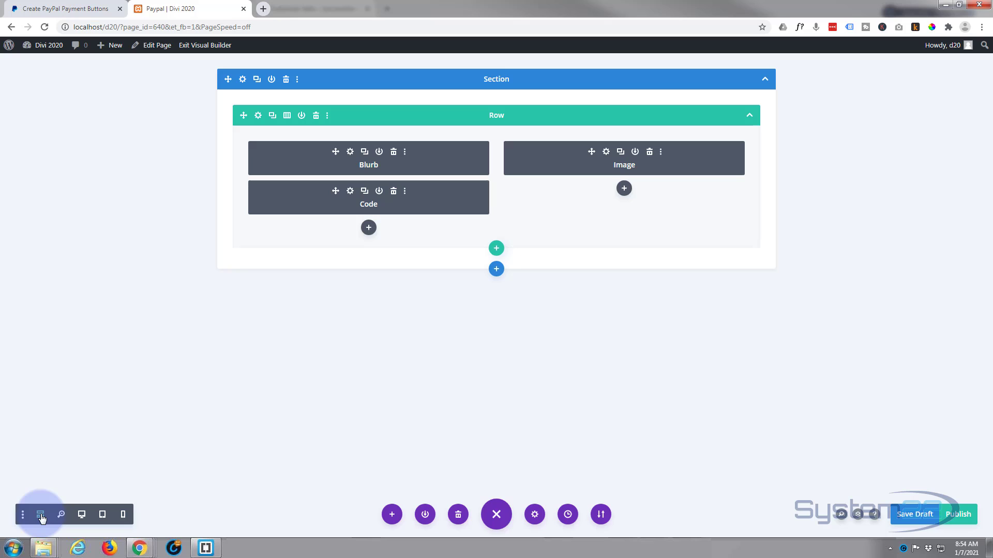
left_click(393, 191)
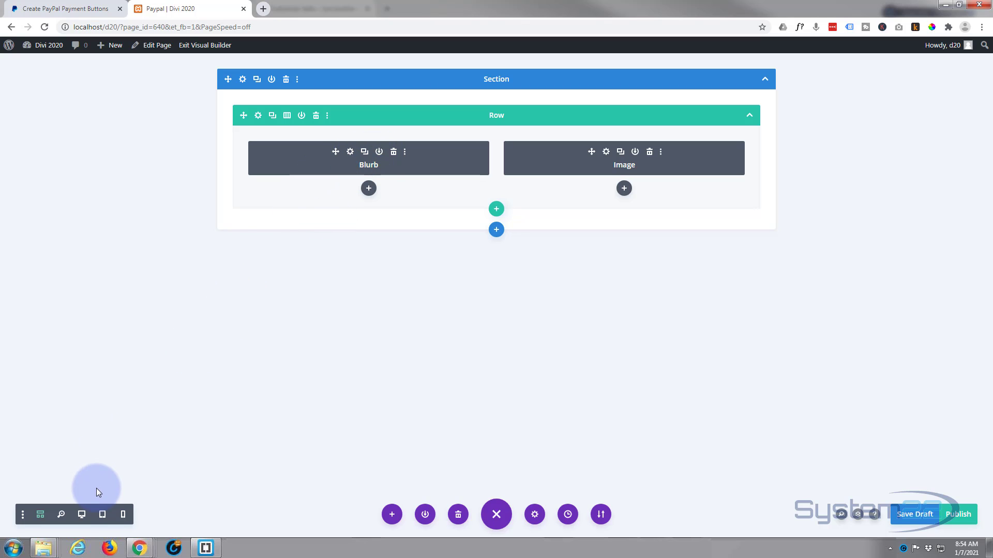
left_click(80, 515)
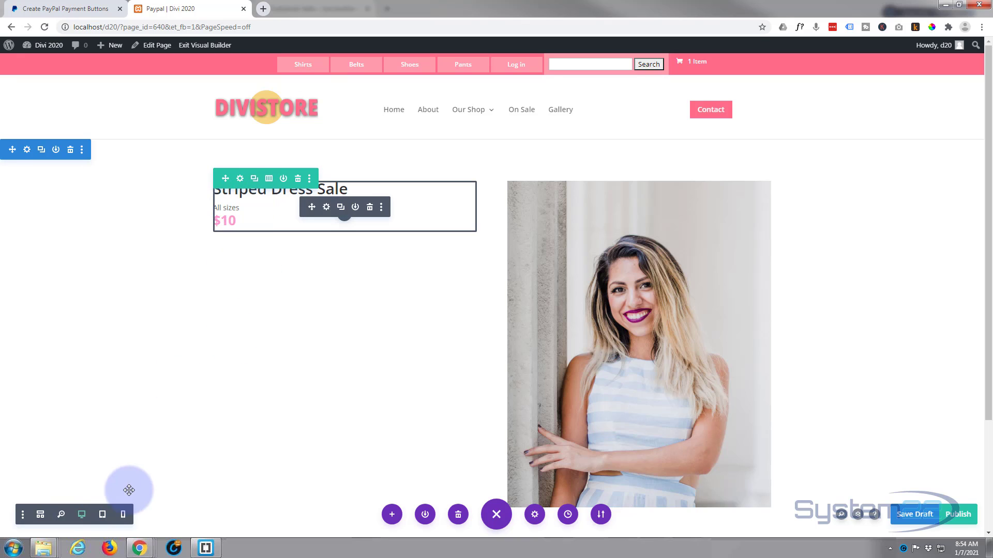
In wireframe view, add a Text module beneath the Blurb.
left_click(40, 514)
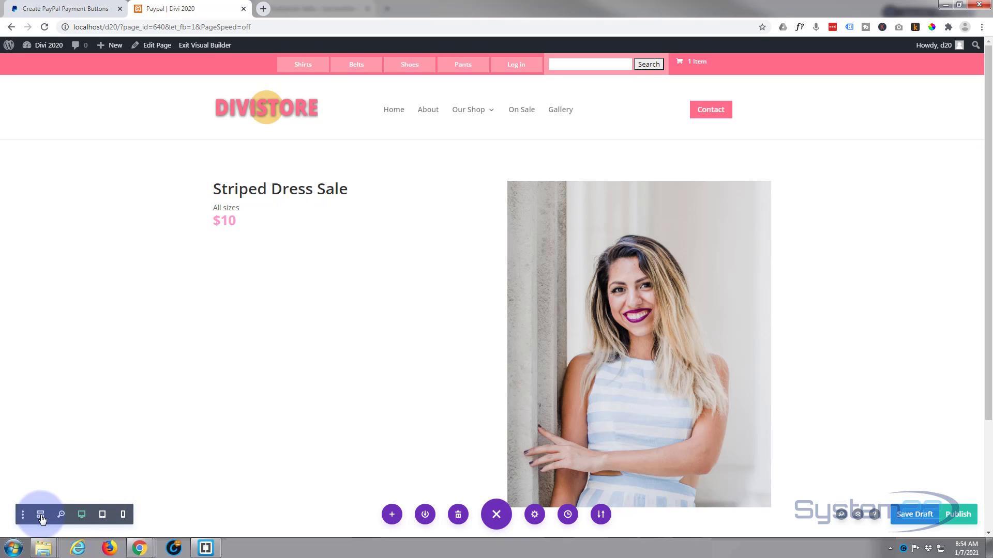
left_click(376, 171)
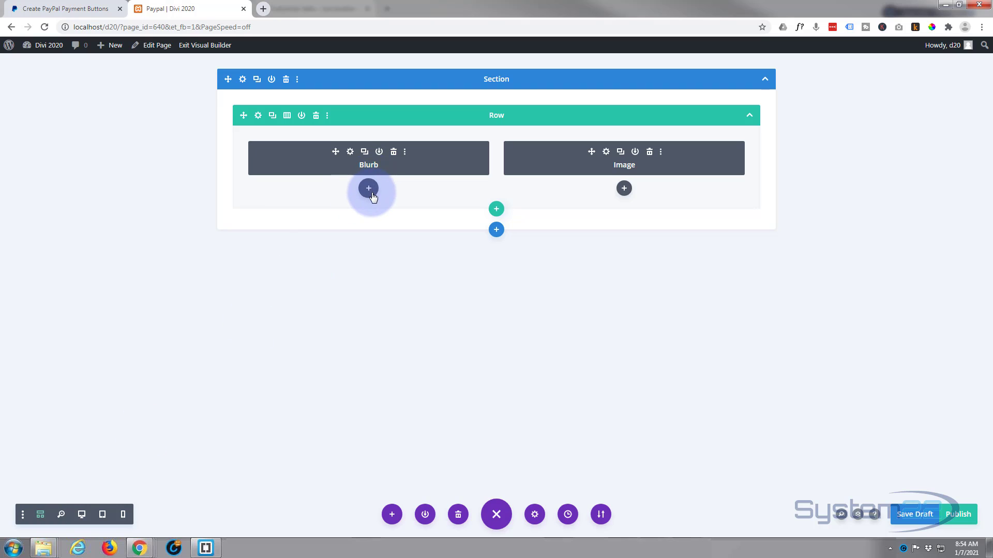
left_click(368, 189)
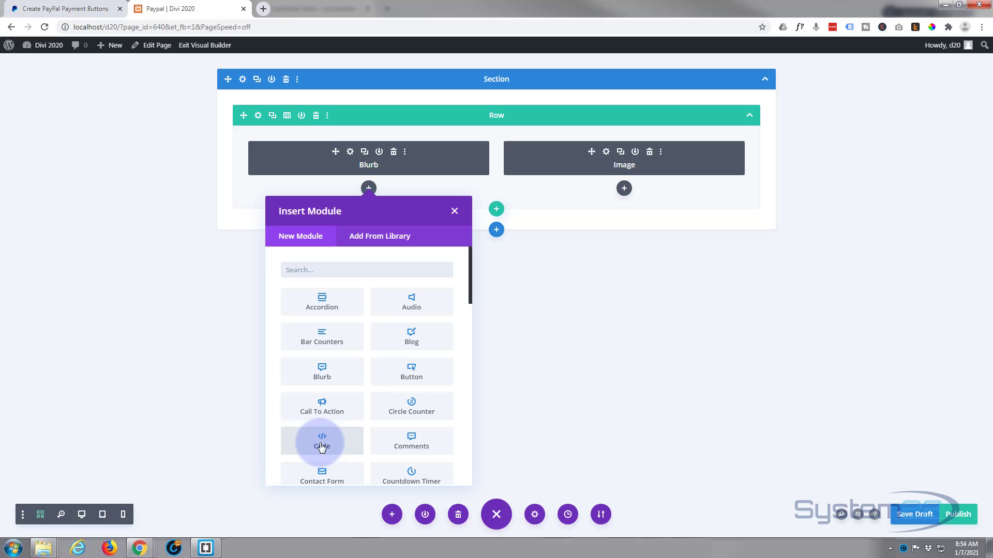
scroll(330, 414, "down", 2)
scroll(332, 414, "down", 10)
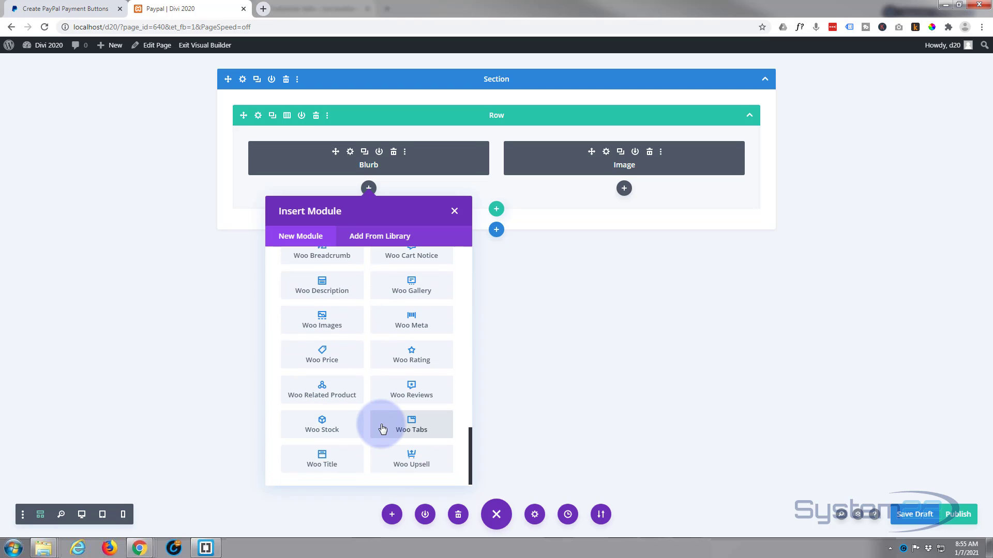
scroll(381, 429, "up", 4)
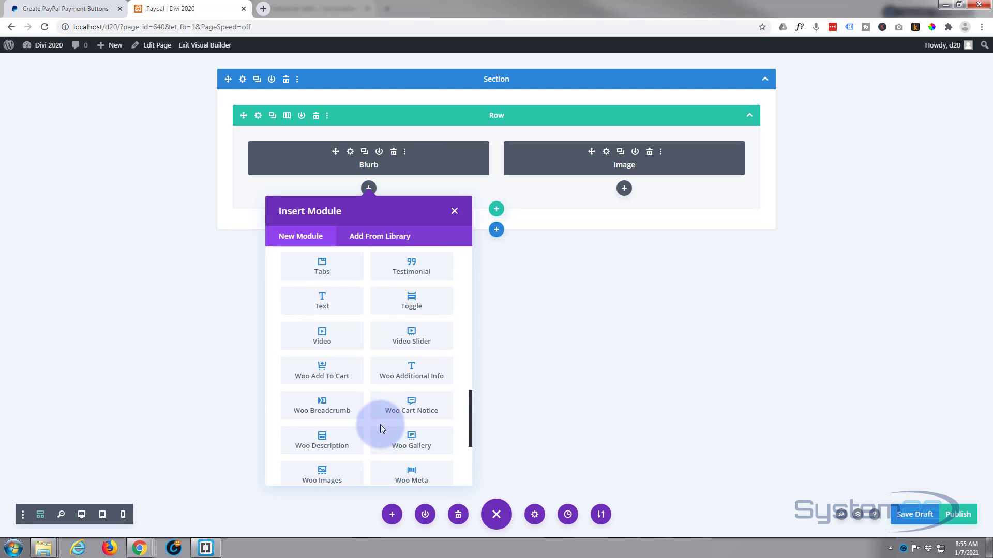
left_click(332, 353)
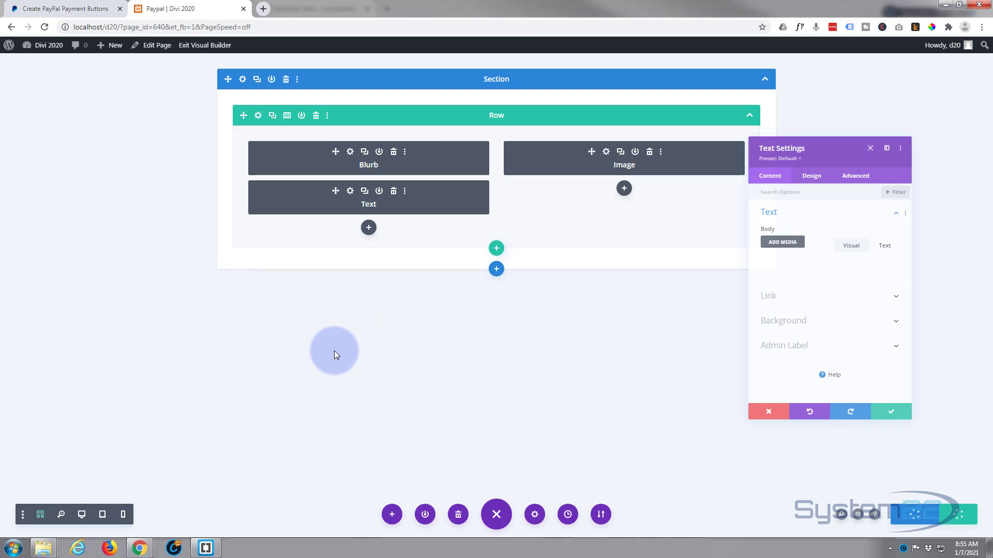
Paste the PayPal button script into the Text module body in HTML mode and save it.
left_click(898, 238)
left_click(852, 238)
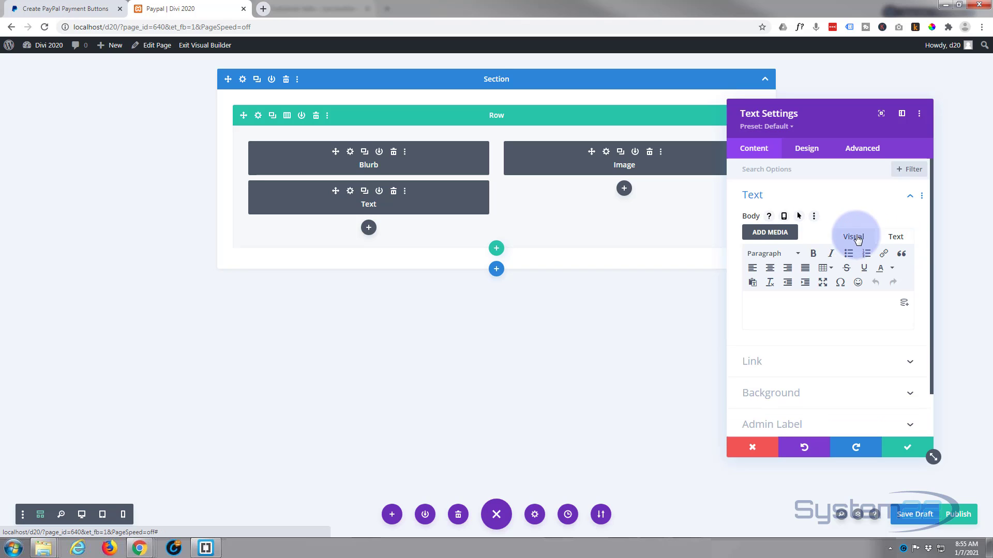
left_click(895, 237)
left_click(777, 291)
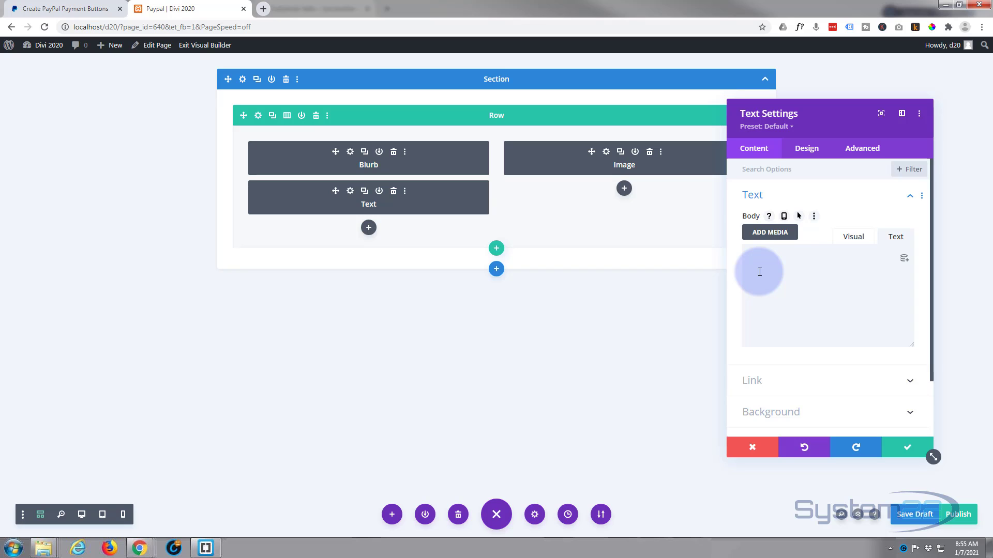
key("ctrl+v")
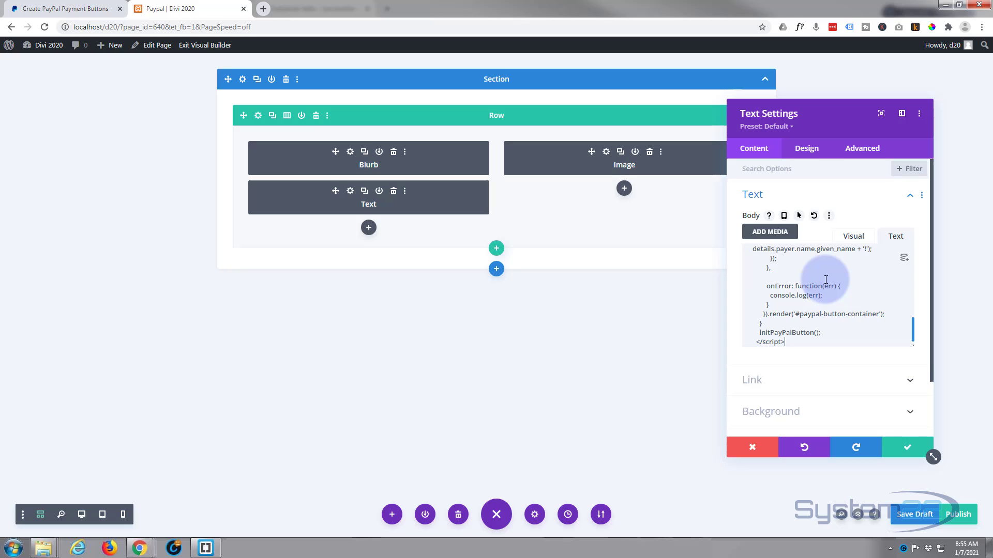
scroll(827, 279, "down", 1)
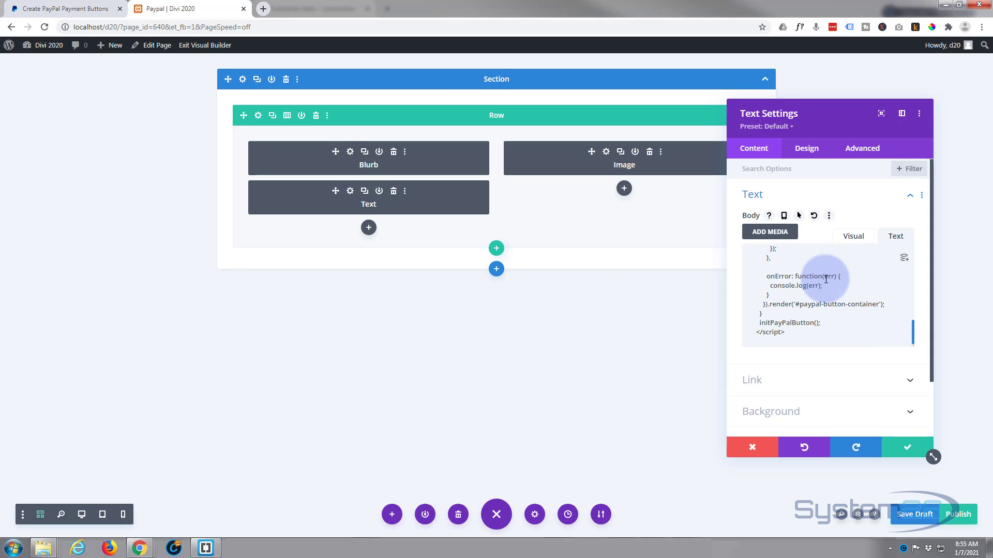
left_click(908, 448)
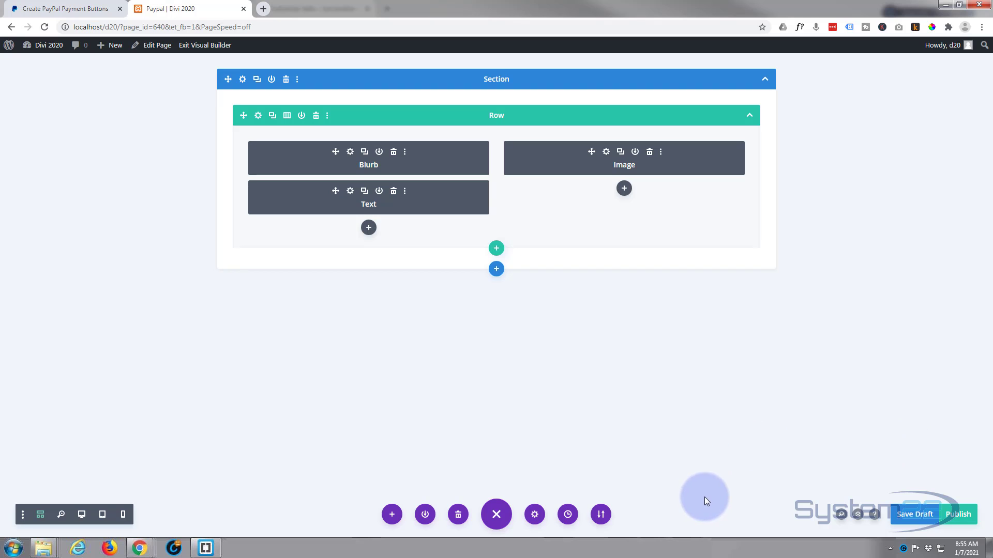
Save the page as a draft, check the live page, then reopen it in the Visual Builder.
left_click(81, 514)
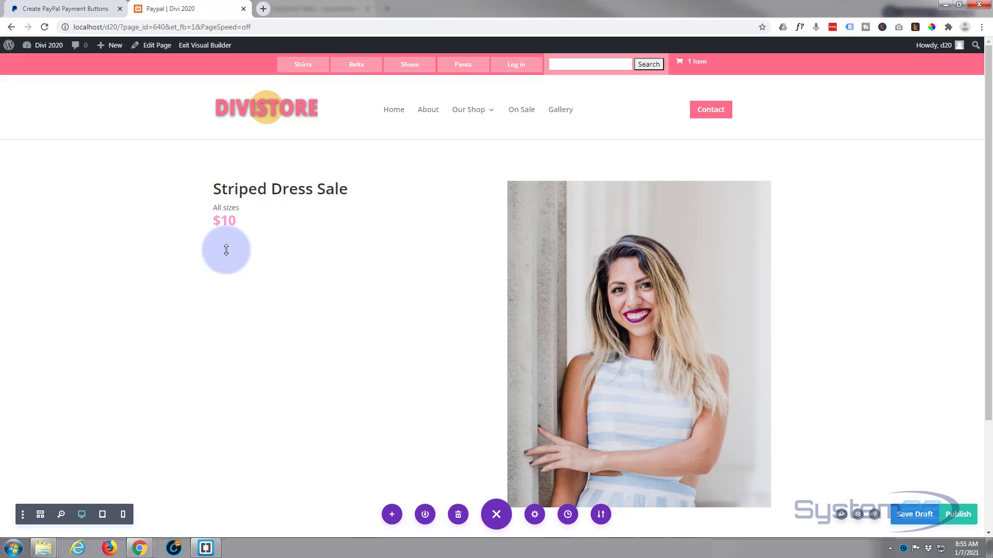
left_click(917, 516)
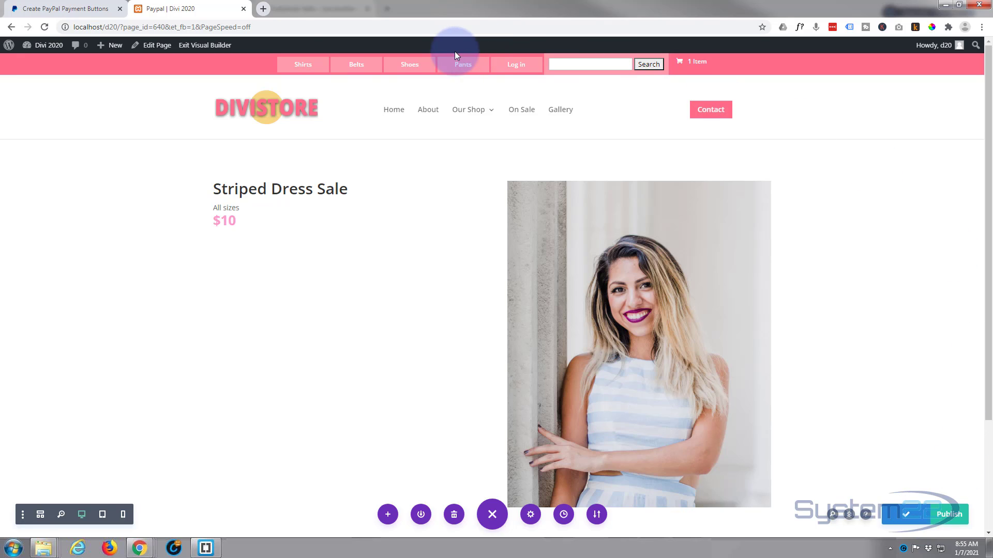
left_click(192, 48)
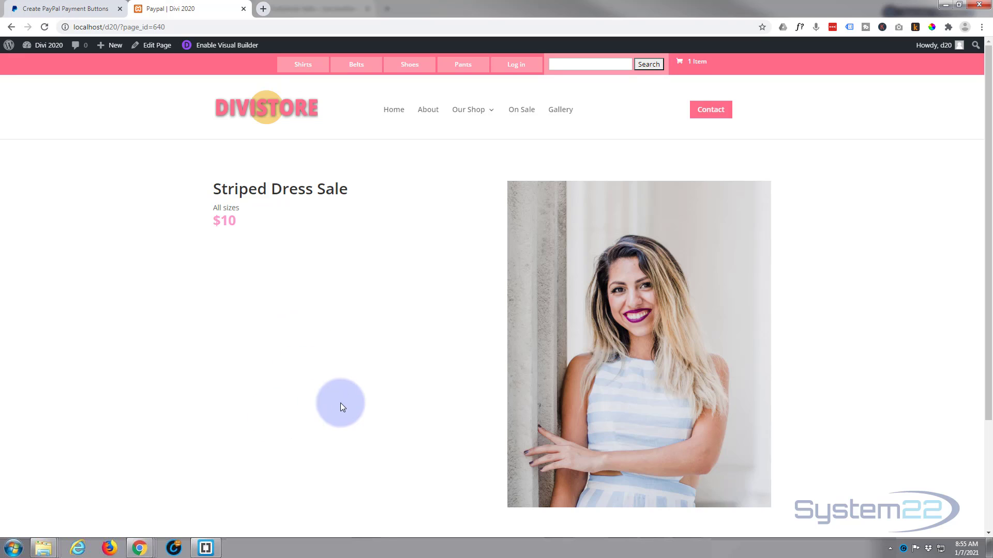
left_click(225, 47)
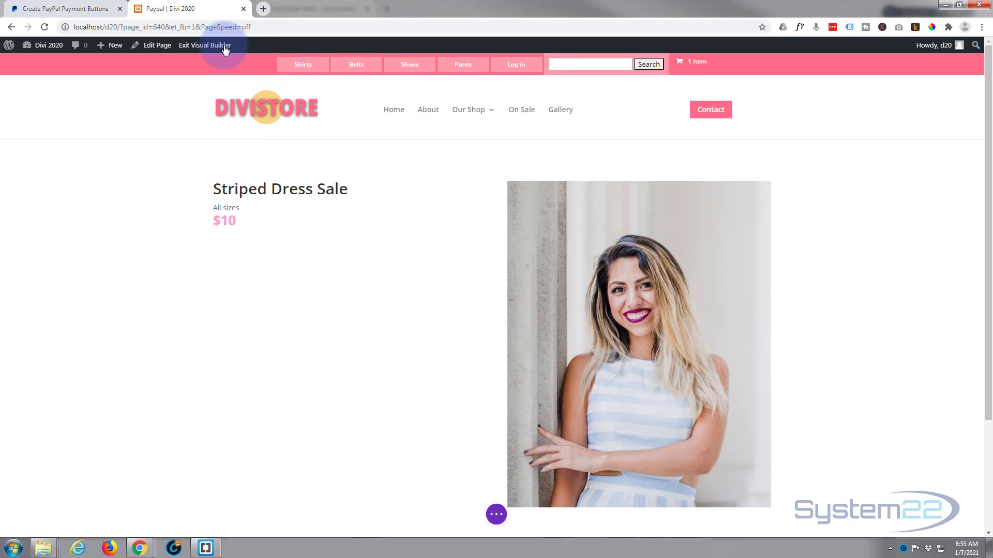
Switch to wireframe view and delete the Text module holding the PayPal script.
left_click_drag(496, 515, 445, 512)
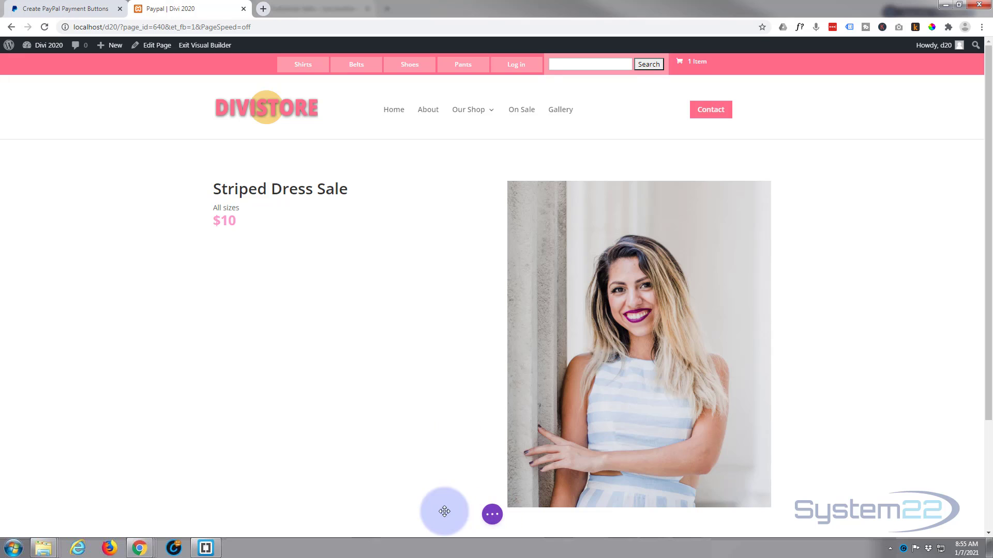
left_click(492, 514)
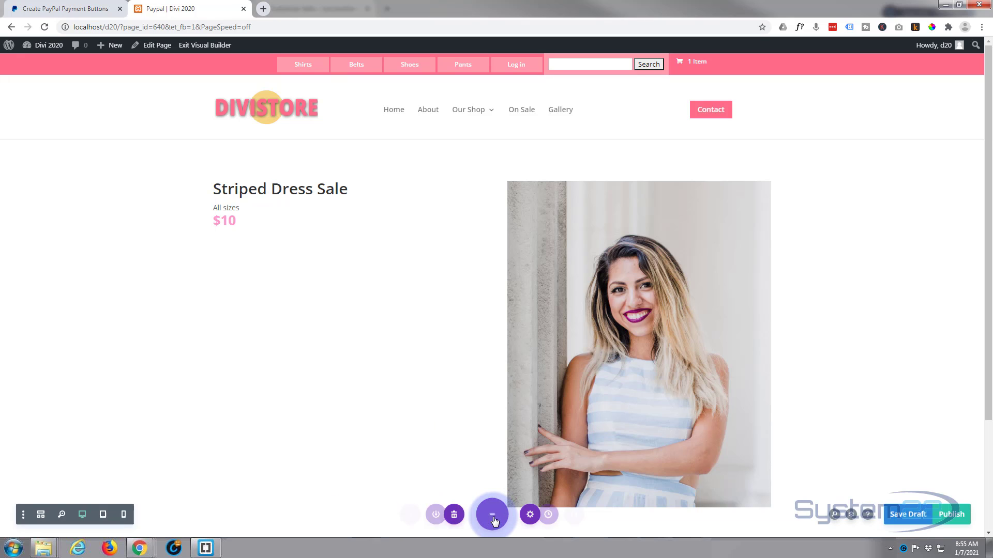
left_click(41, 515)
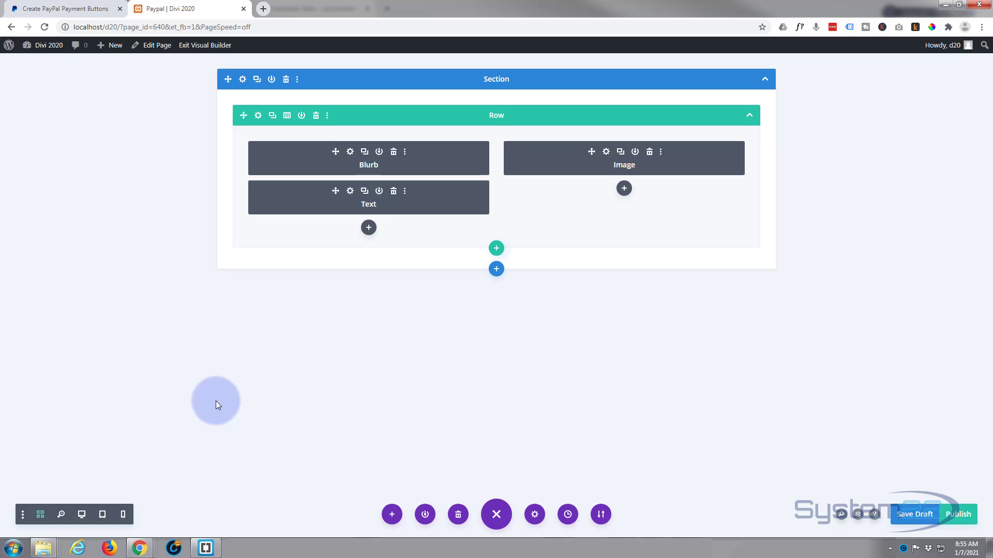
left_click(393, 191)
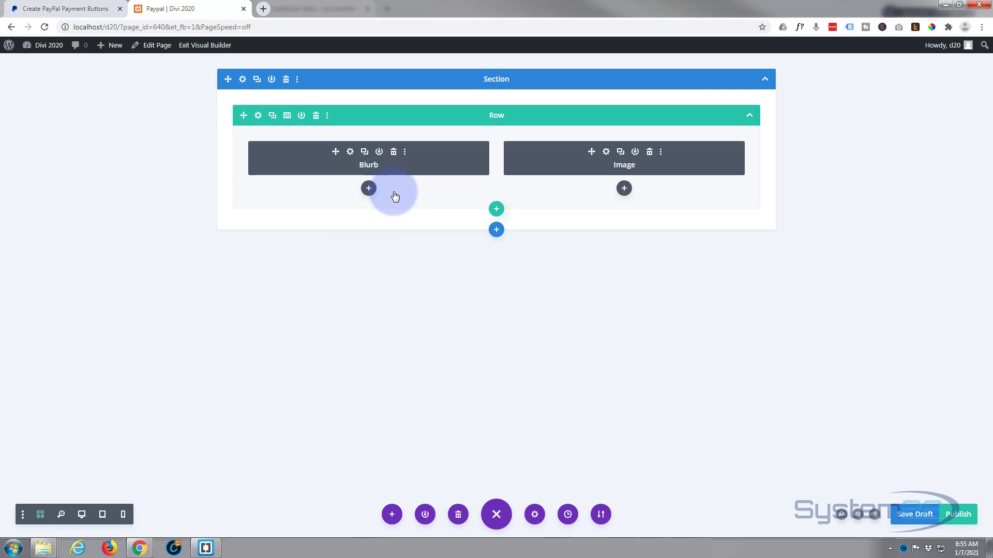
Add a Code module under the Blurb, paste the PayPal button script, and save it.
left_click(368, 188)
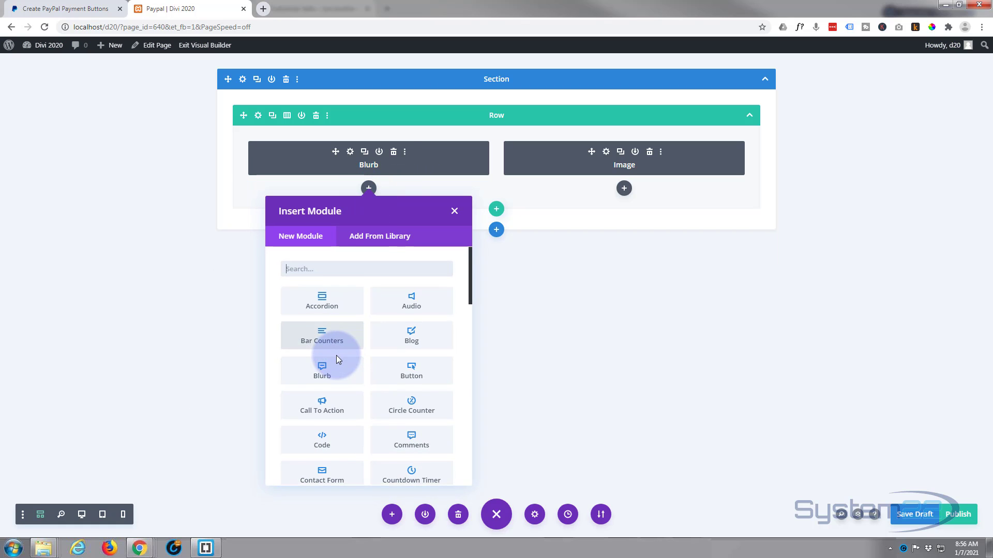
scroll(336, 355, "down", 1)
left_click(322, 391)
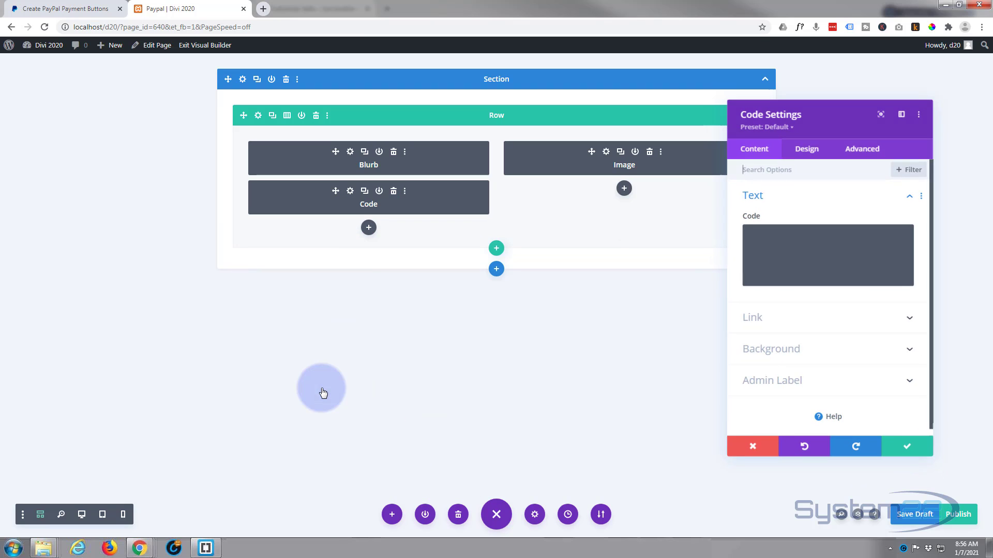
left_click(768, 234)
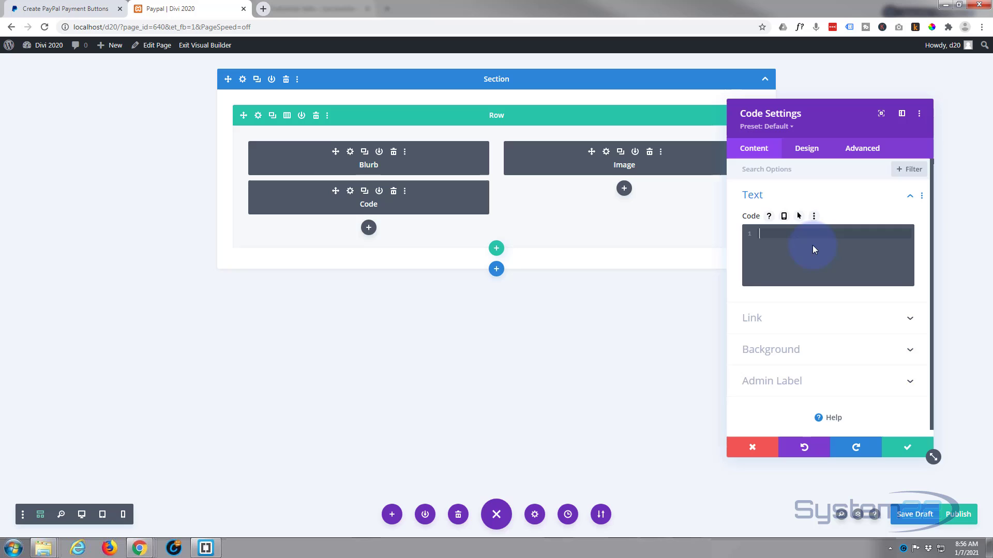
key("ctrl+v")
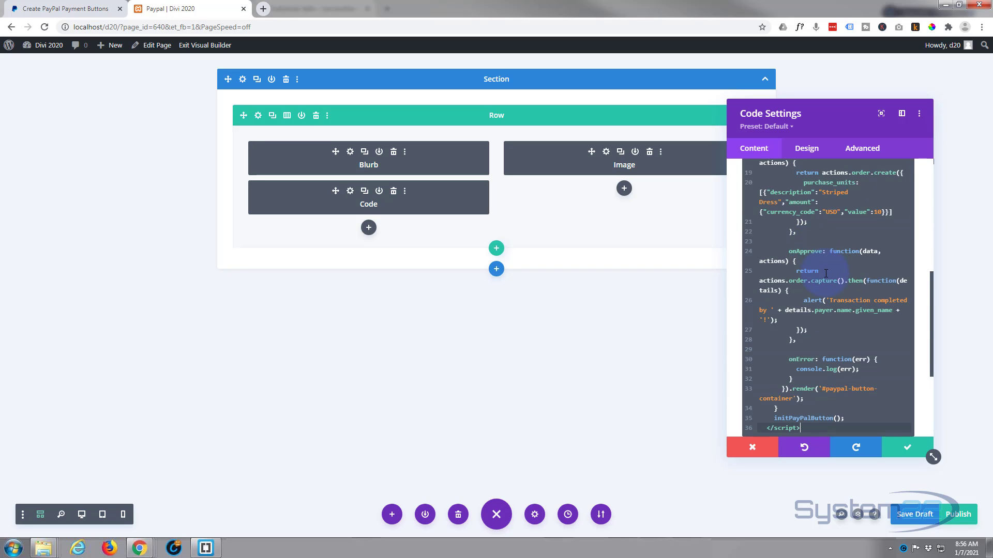
scroll(826, 273, "down", 3)
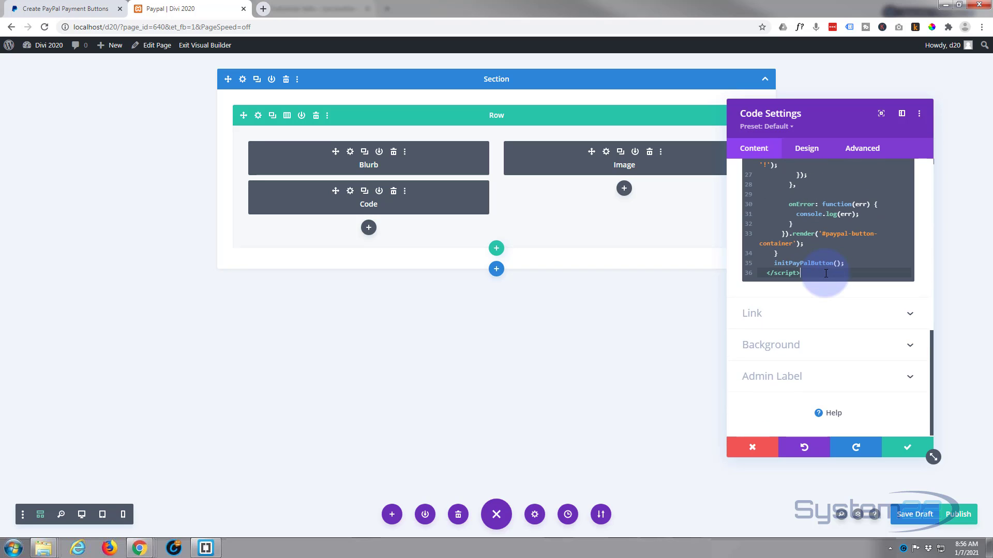
left_click(903, 448)
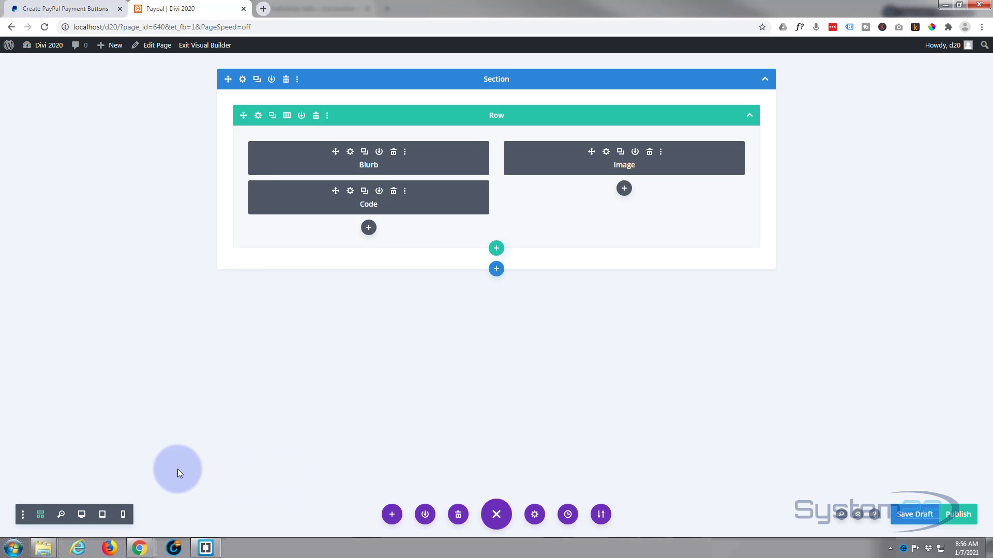
Return to desktop view, save the Striped Dress Sale page as a draft, and exit to the live page.
left_click(83, 515)
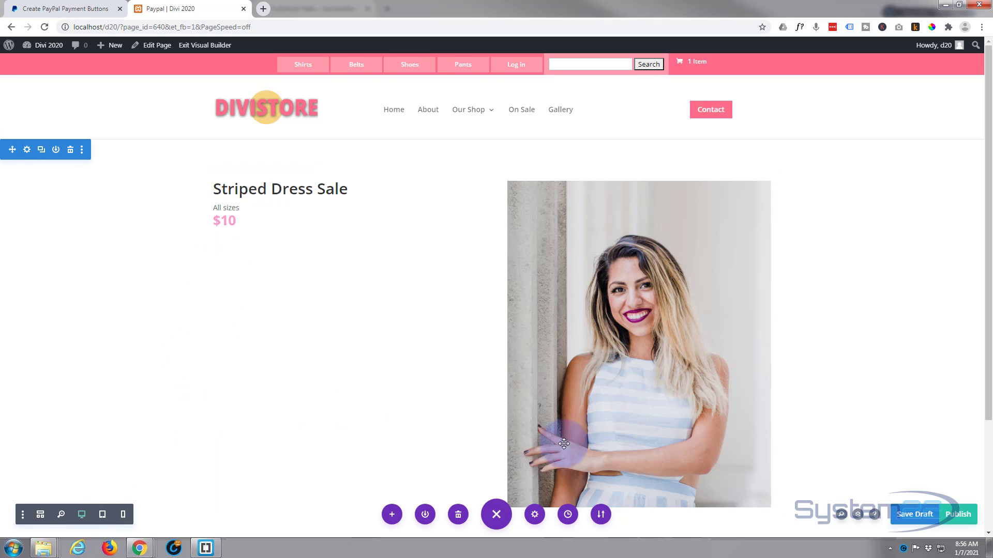
left_click(913, 517)
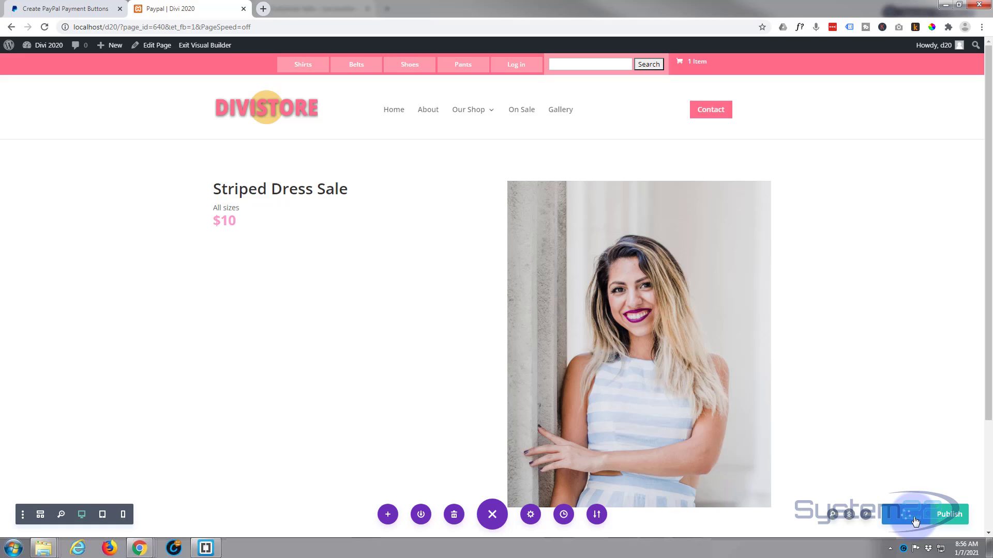
left_click(214, 48)
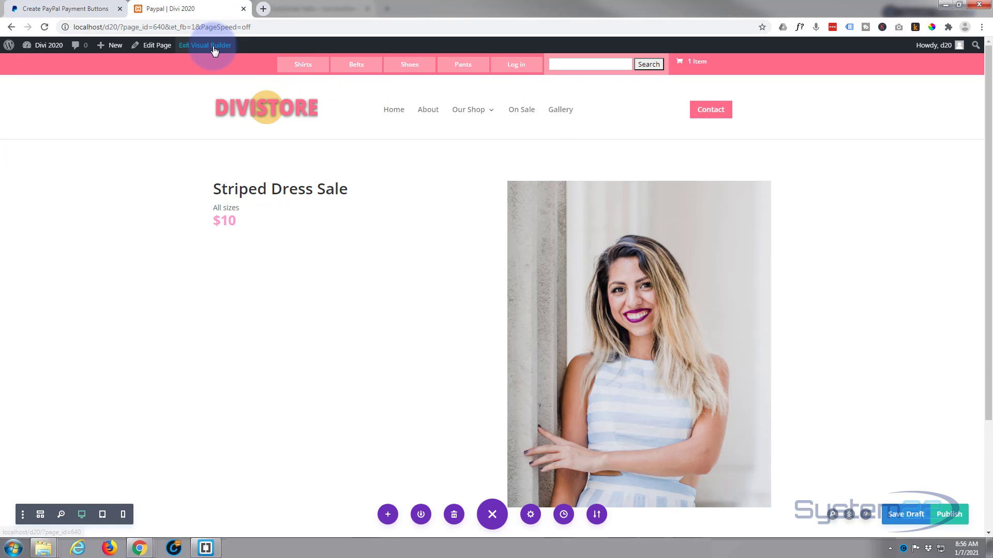